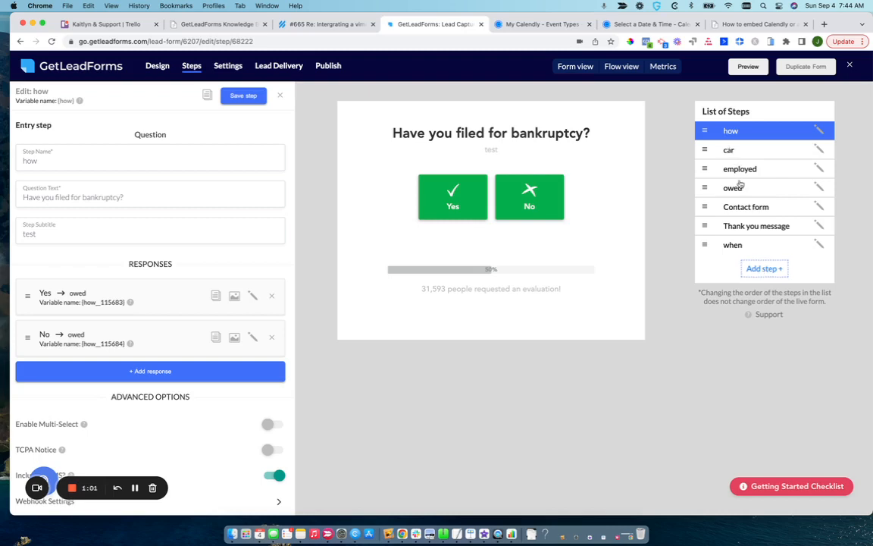
Add a new form step of type Text block (End Step) and name it "qualified - book appointment".
left_click(765, 270)
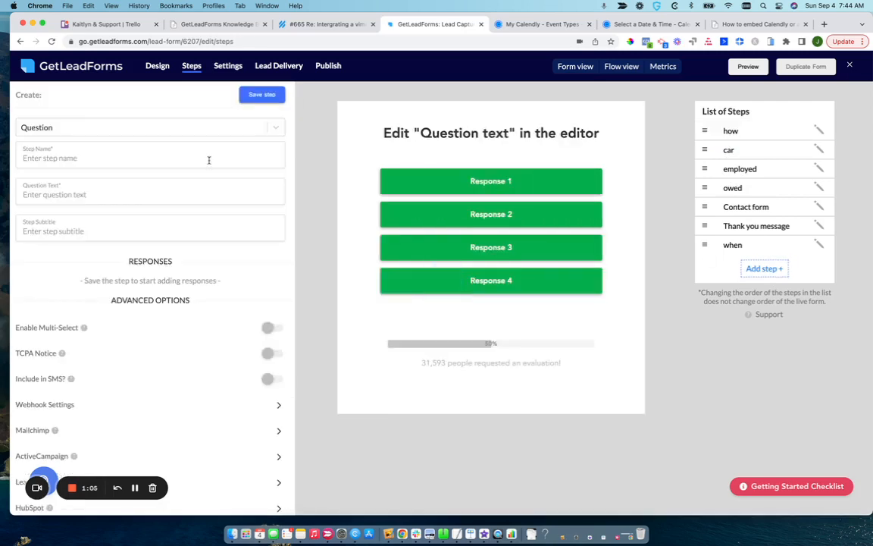
left_click(159, 129)
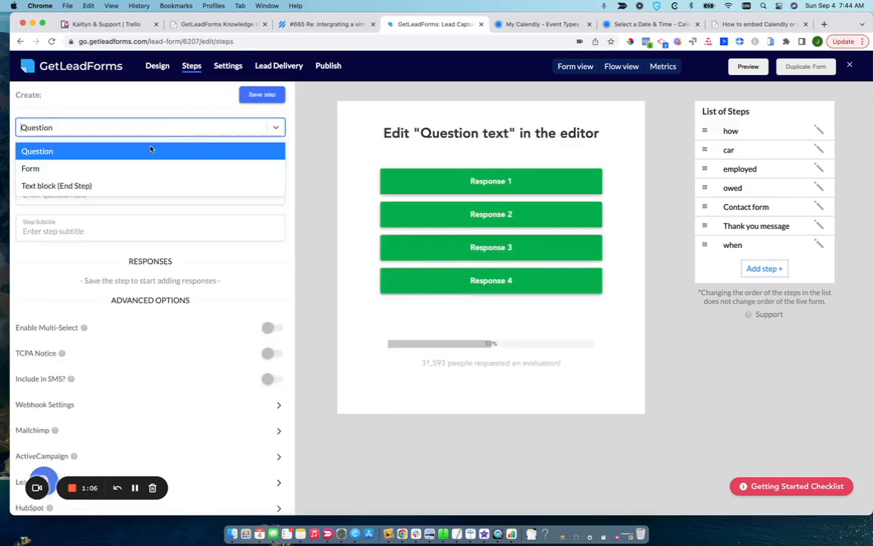
left_click(96, 187)
left_click(98, 158)
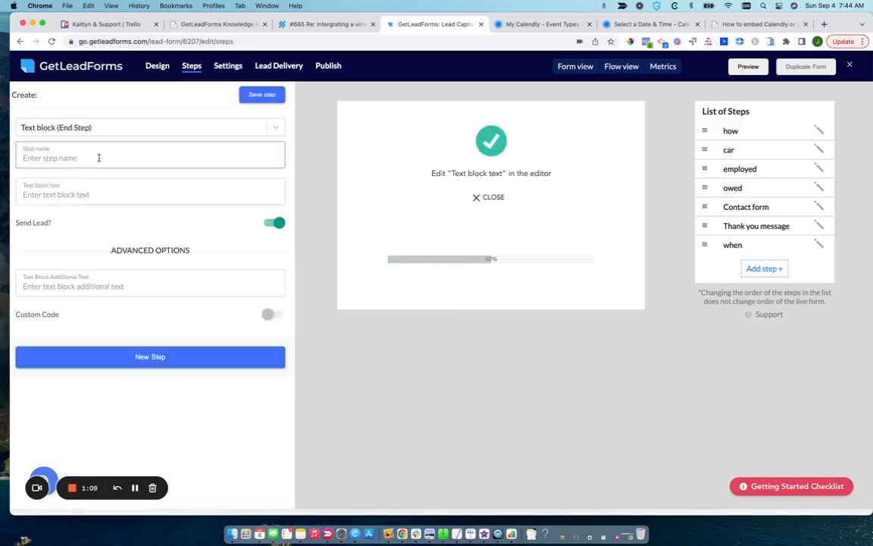
type("qualified - book")
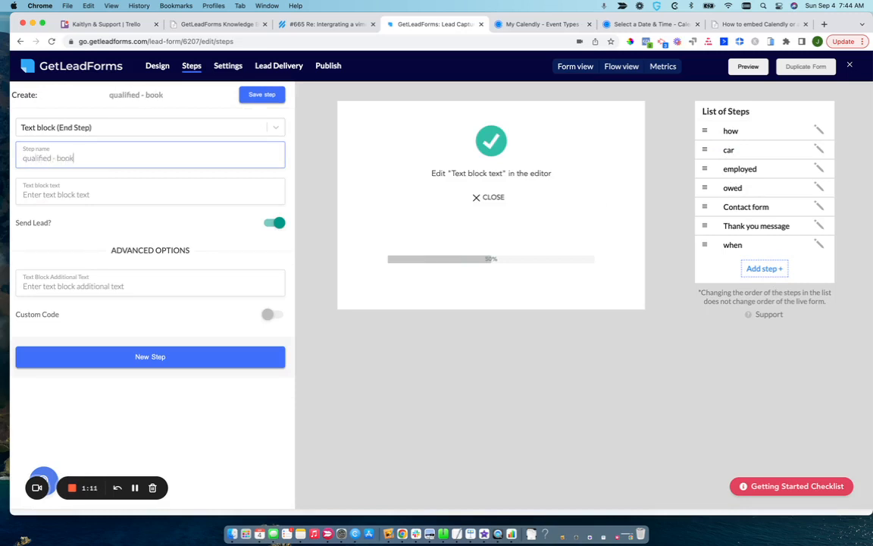
type(" appointment")
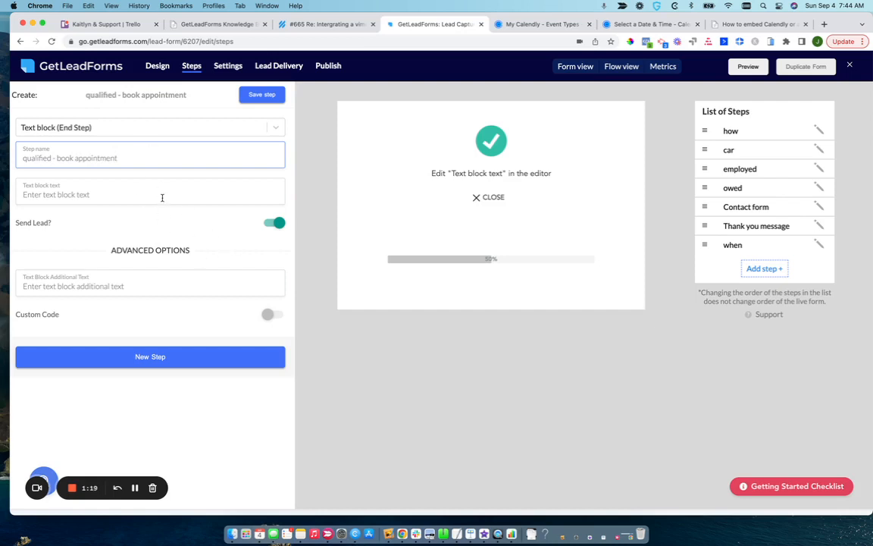
Enable custom code for the step and paste the iframe embed code from the Calendly help article as its Custom HTML.
left_click(273, 315)
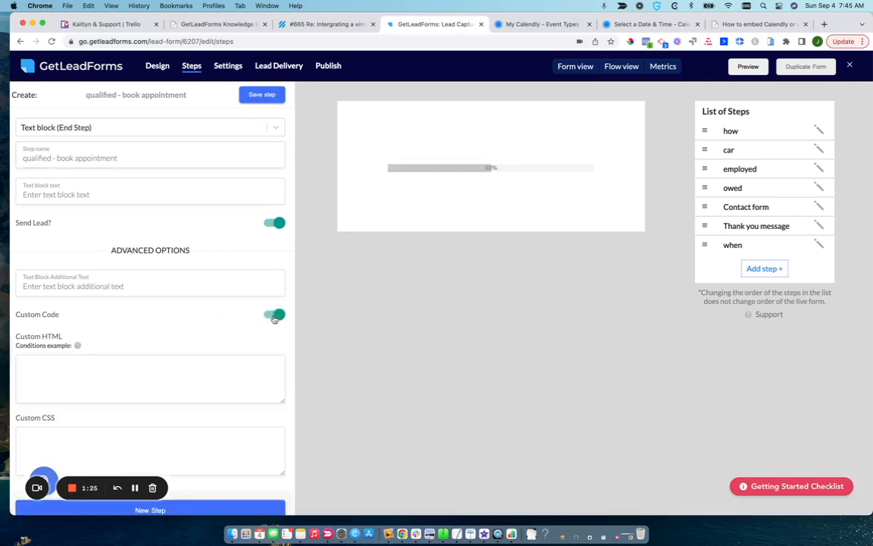
left_click(234, 369)
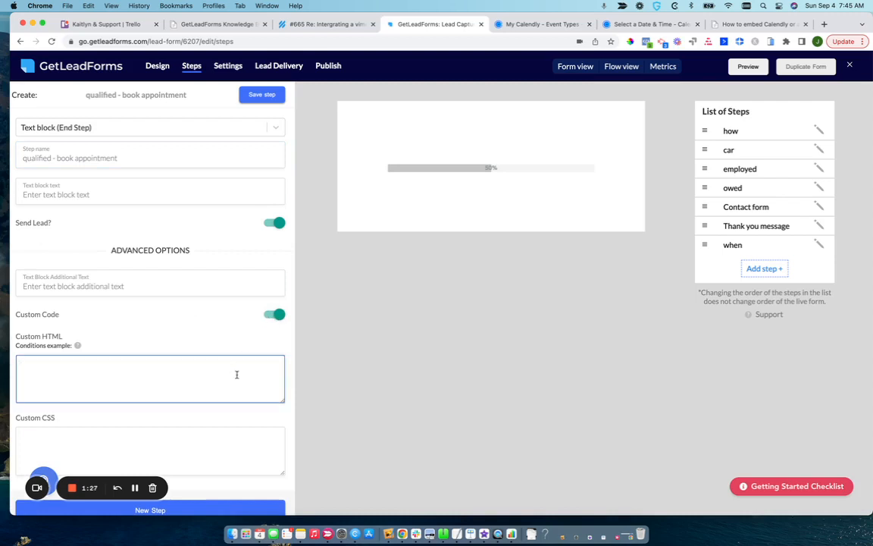
scroll(239, 379, "down", 1)
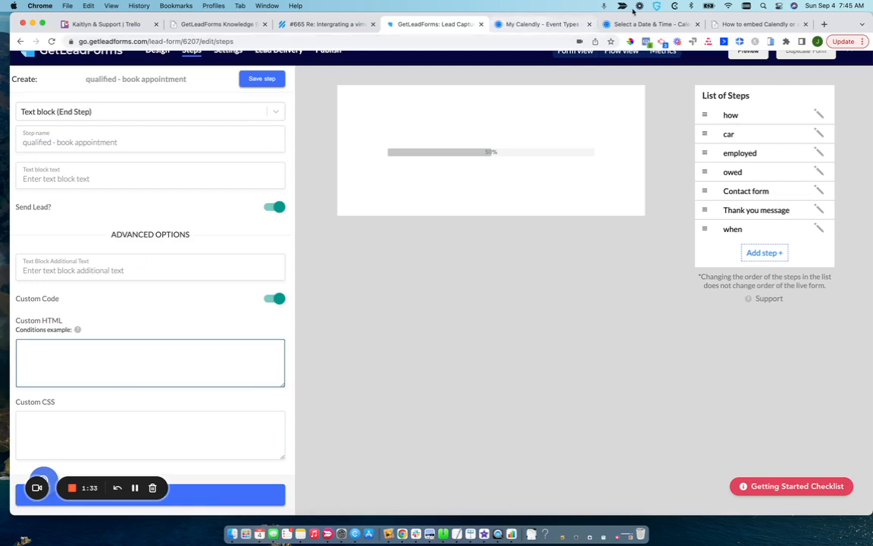
left_click(738, 25)
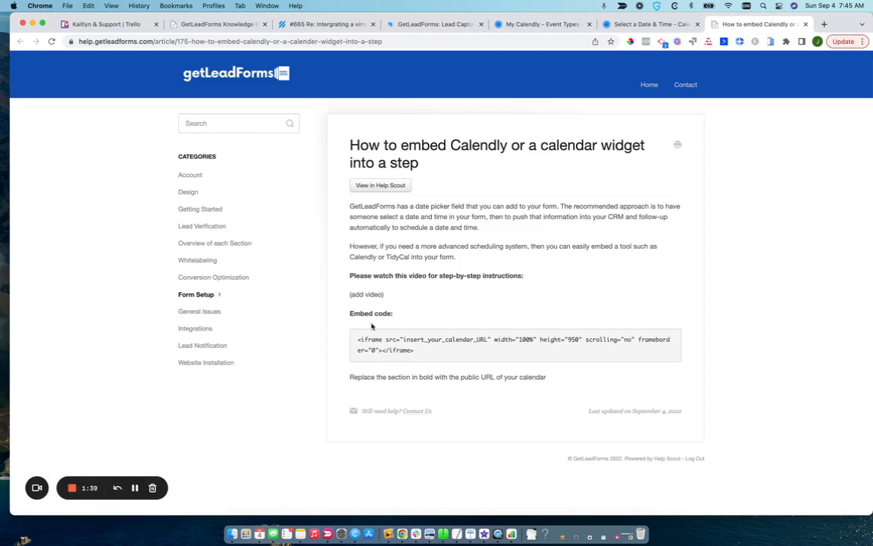
left_click_drag(358, 339, 422, 353)
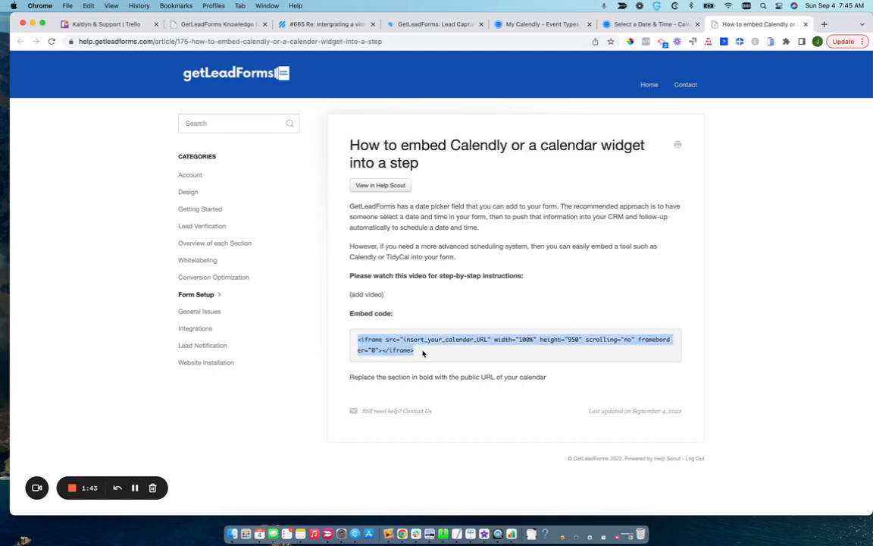
key("super+c")
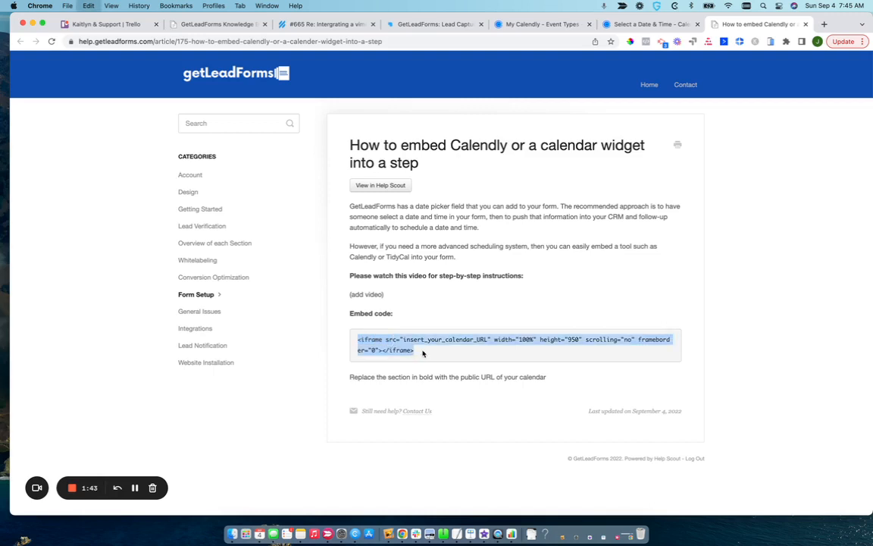
left_click(425, 25)
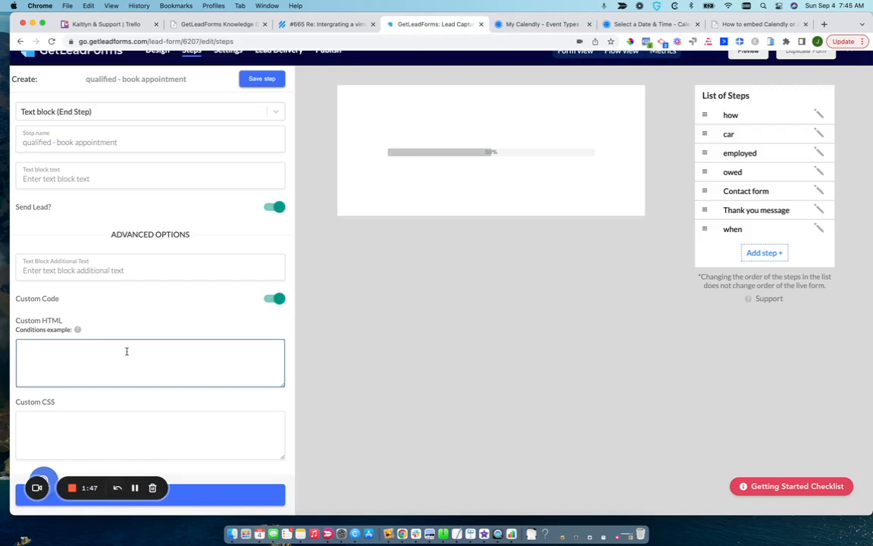
key("super+v")
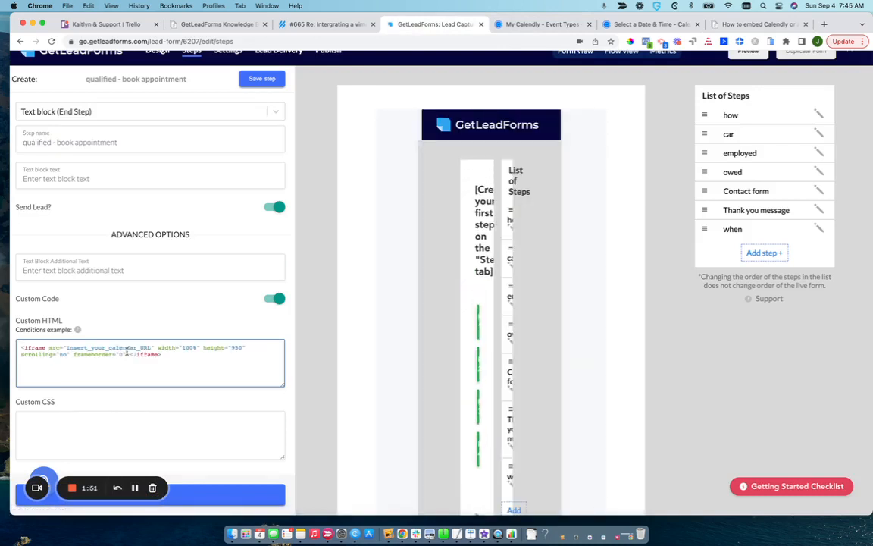
Copy the booking link of the GetLeadForms 30 Minute Session in Calendly and open it in a new browser tab.
left_click_drag(66, 347, 153, 346)
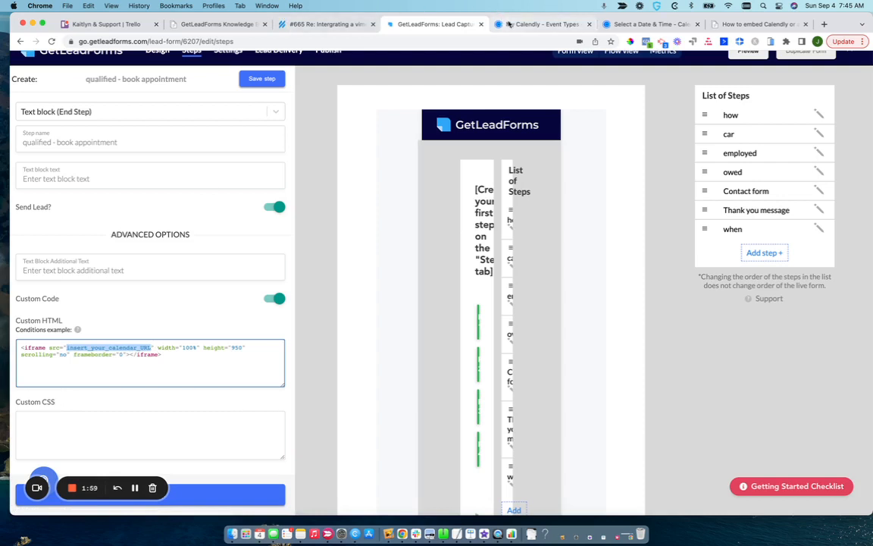
left_click(533, 25)
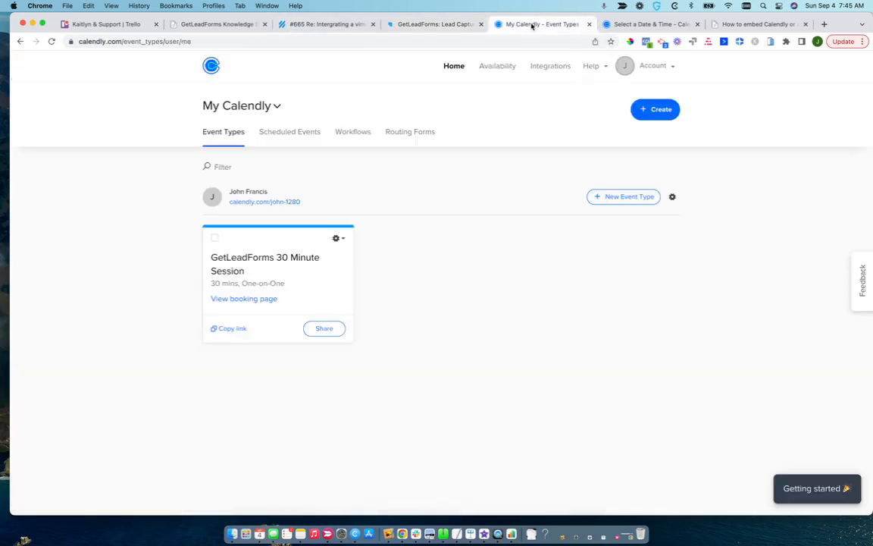
left_click(230, 329)
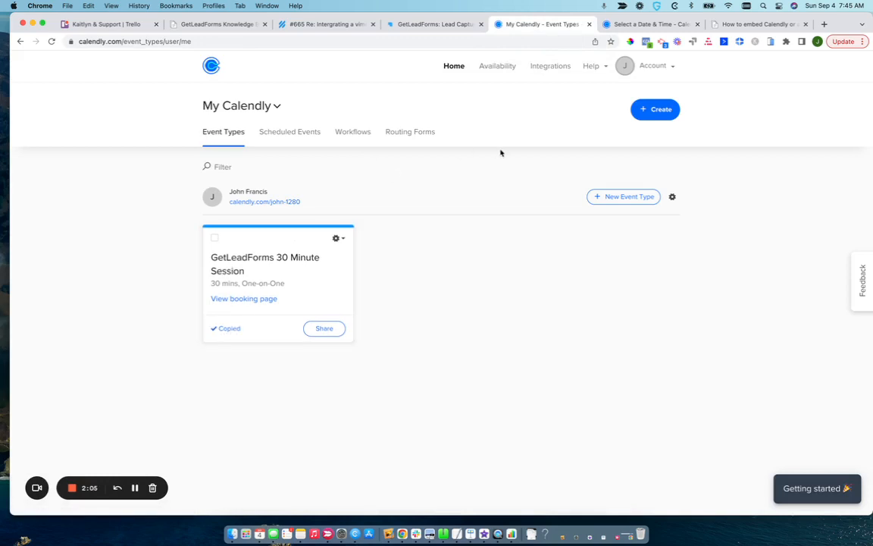
left_click(824, 24)
key("super+v")
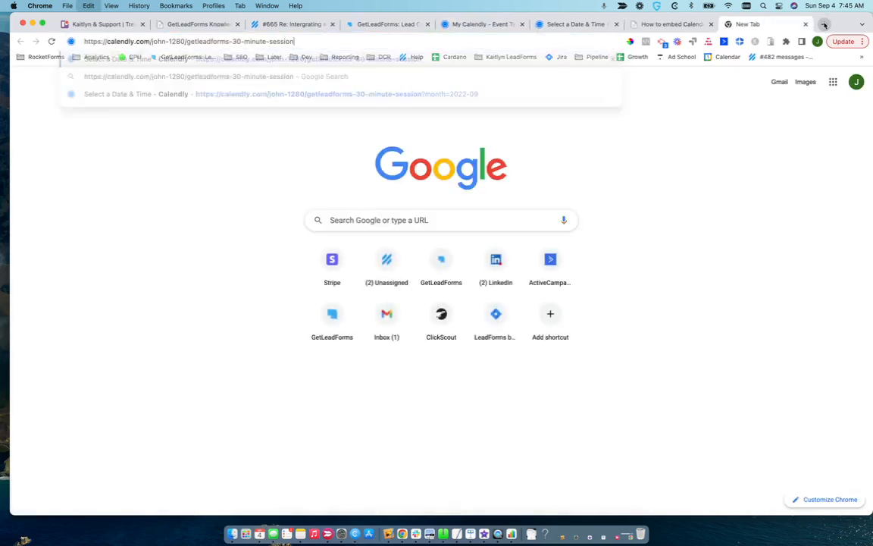
key("Return")
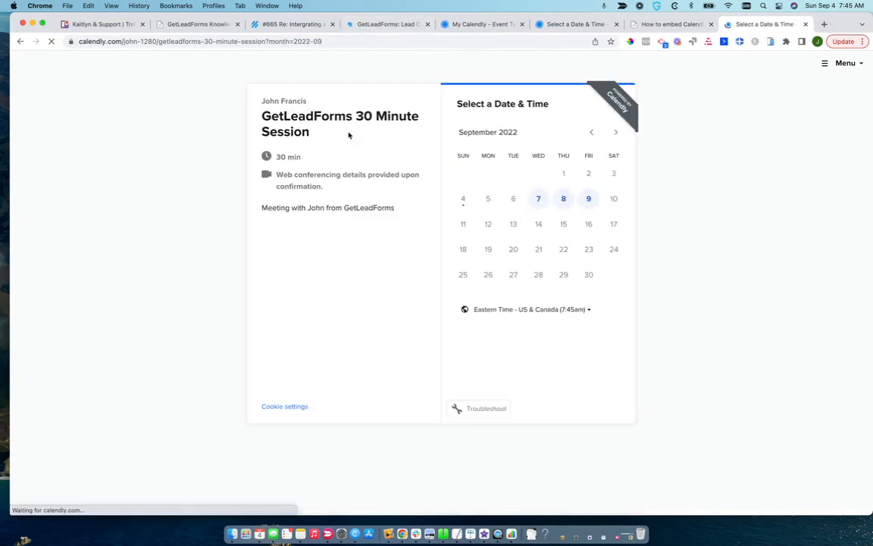
Replace the insert_your_calendar_URL placeholder in the step's Custom HTML with the full address of the Calendly booking page.
left_click(365, 42)
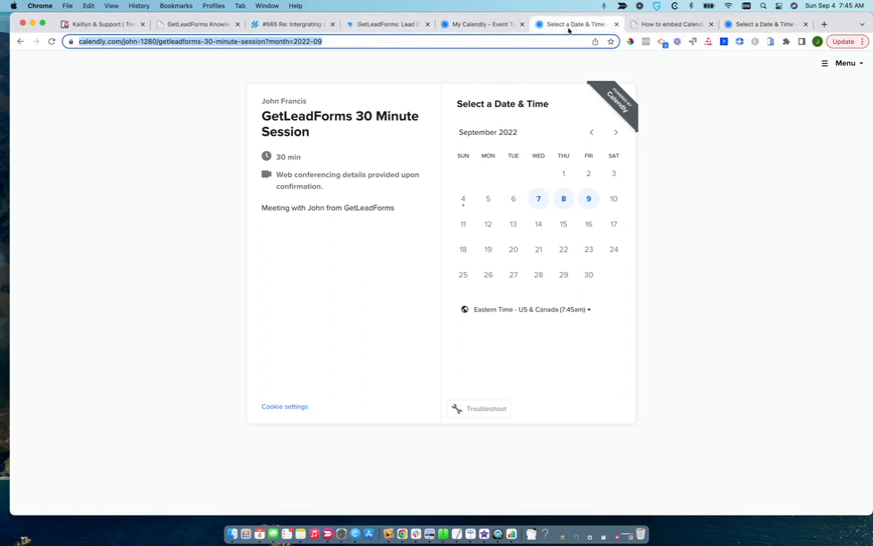
left_click(466, 30)
left_click(361, 29)
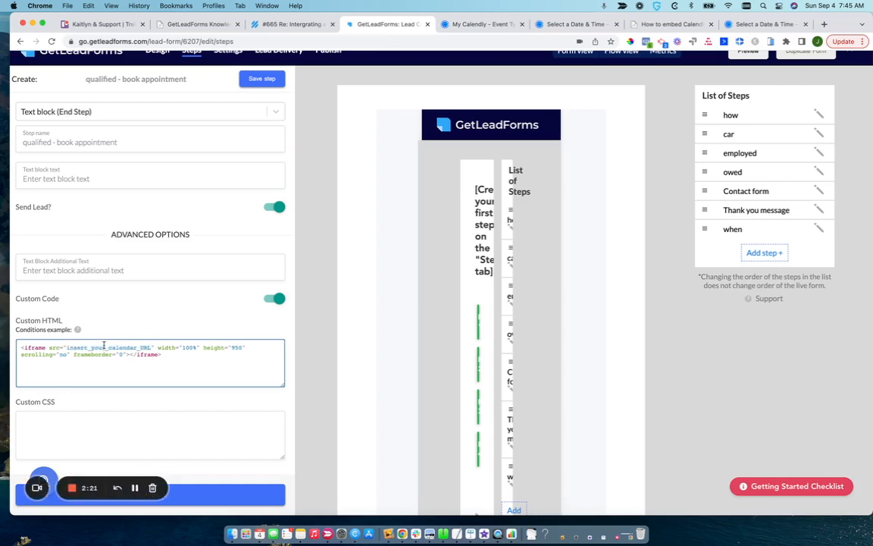
left_click_drag(67, 348, 149, 345)
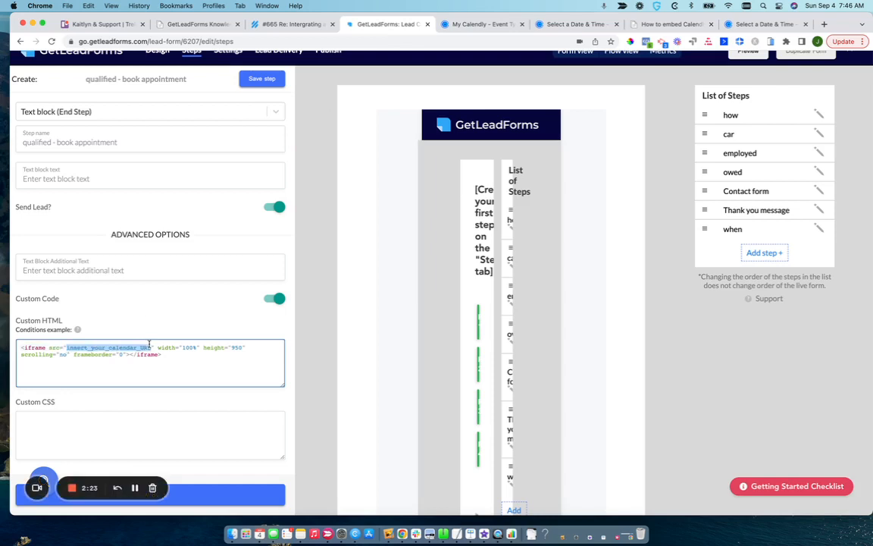
key("super+v")
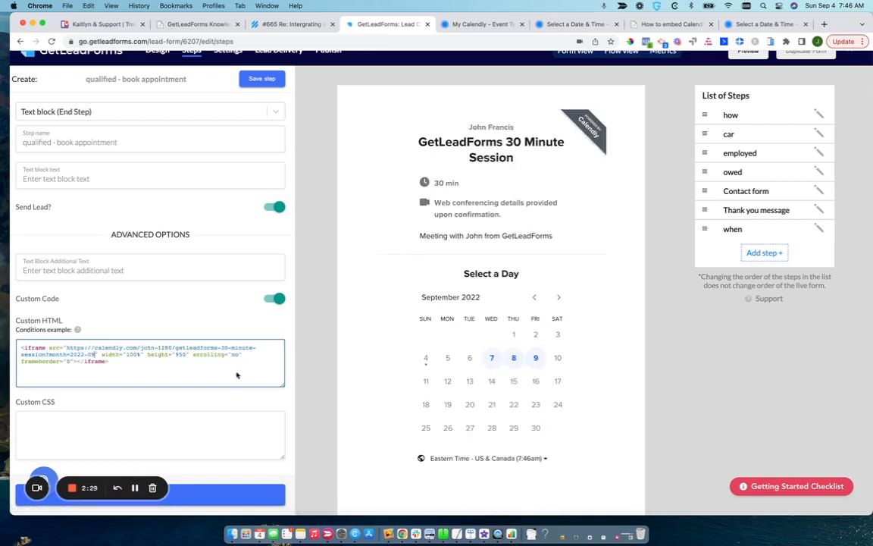
Add an h2 heading "Book a Time" above the iframe in the Custom HTML, with a blank line between them.
left_click(134, 488)
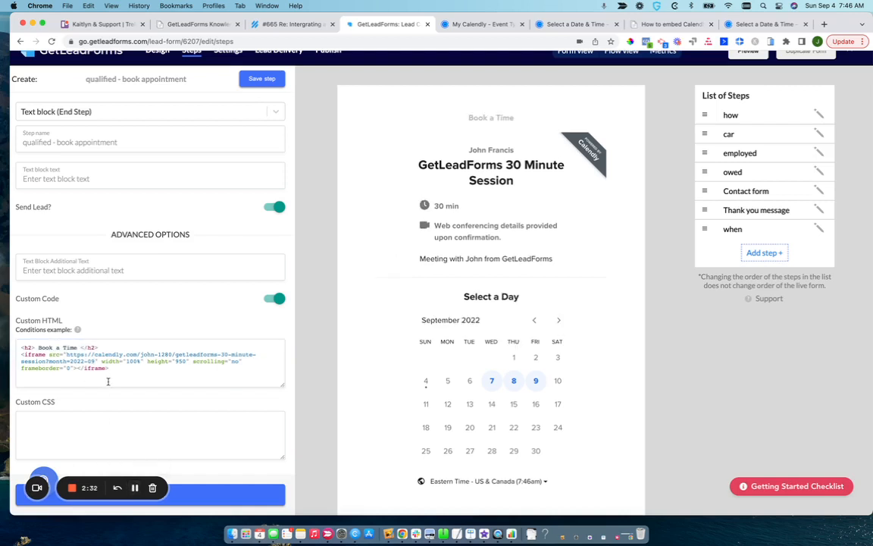
left_click(100, 347)
key("Return")
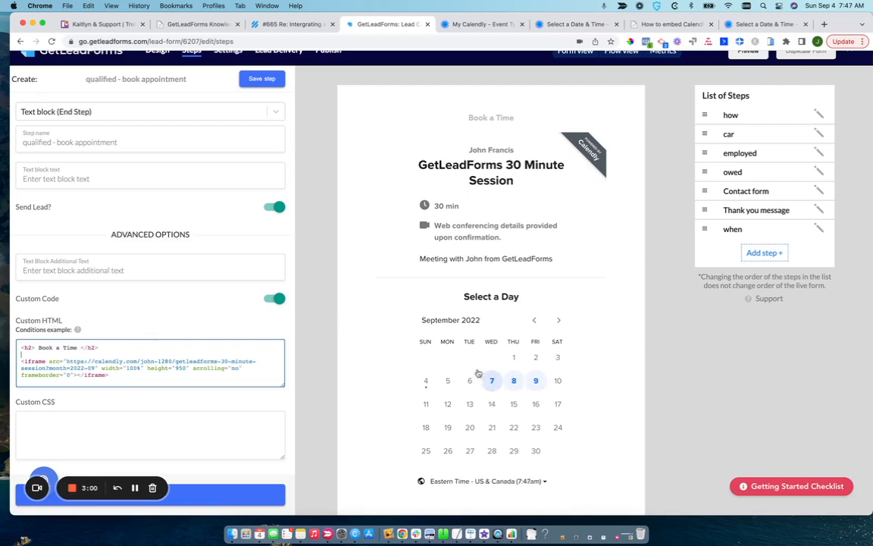
left_click_drag(20, 206, 270, 202)
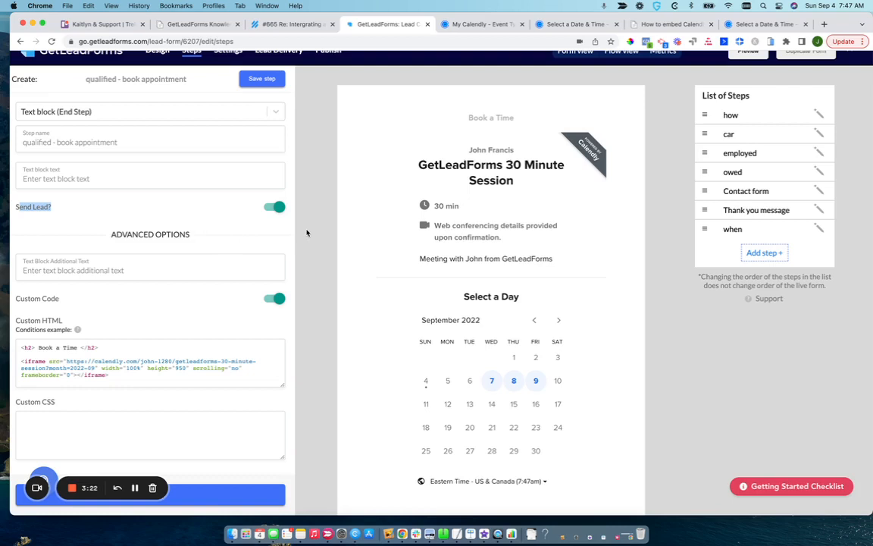
scroll(318, 114, "up", 2)
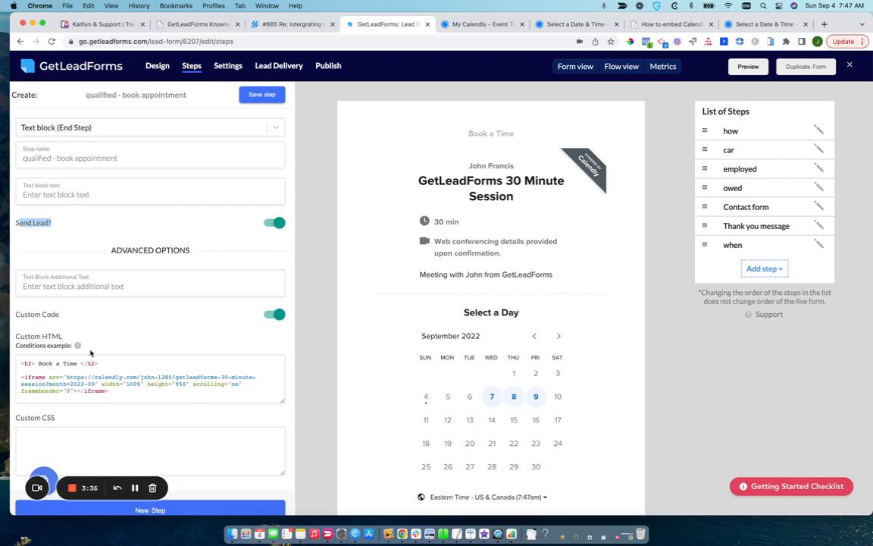
left_click_drag(21, 377, 110, 389)
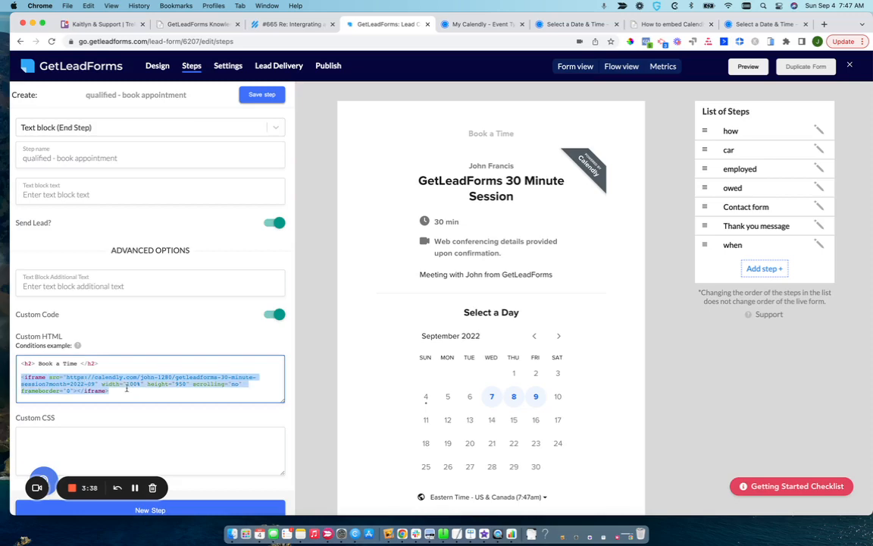
left_click(648, 25)
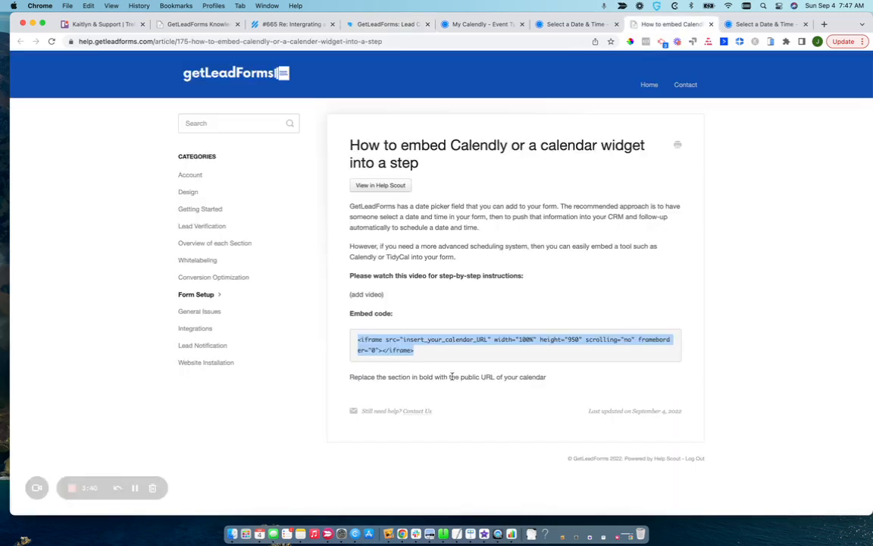
left_click(384, 25)
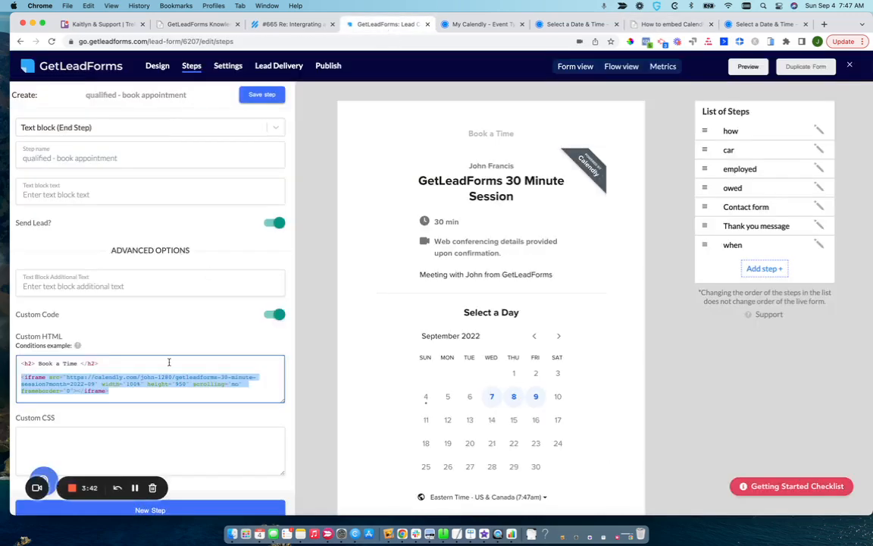